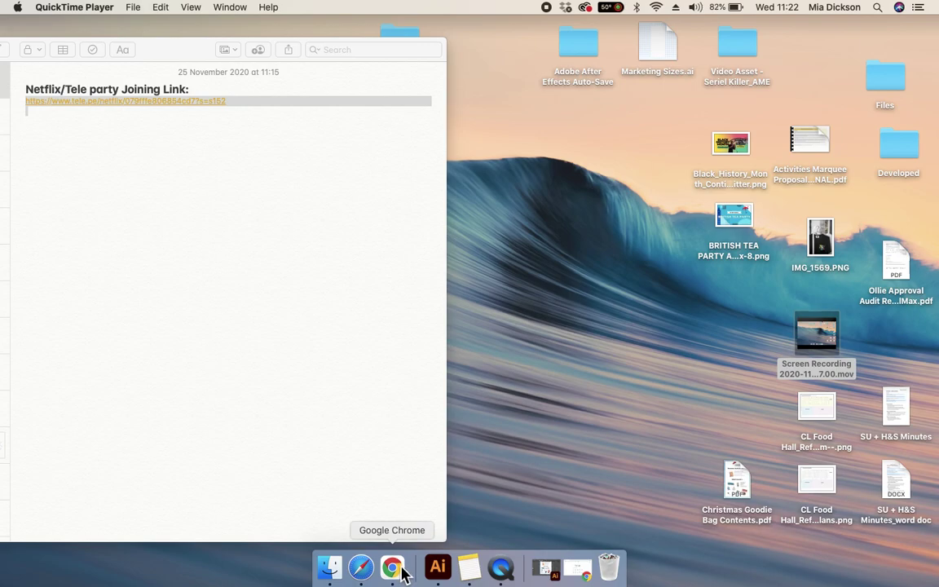
- Load netflixparty.com in a new Chrome window and go on to the Teleparty Web Store page
left_click(393, 569)
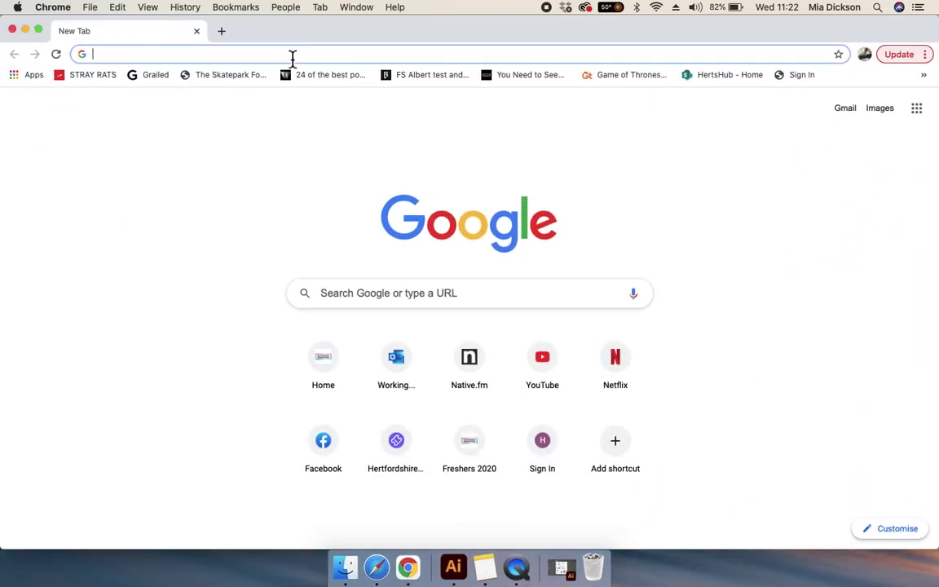
type("netflix")
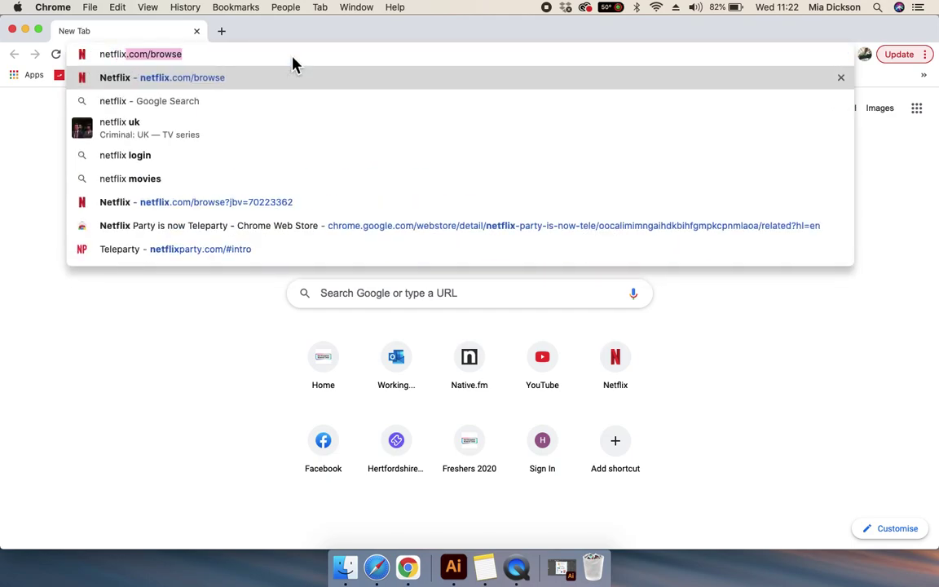
type("party.co")
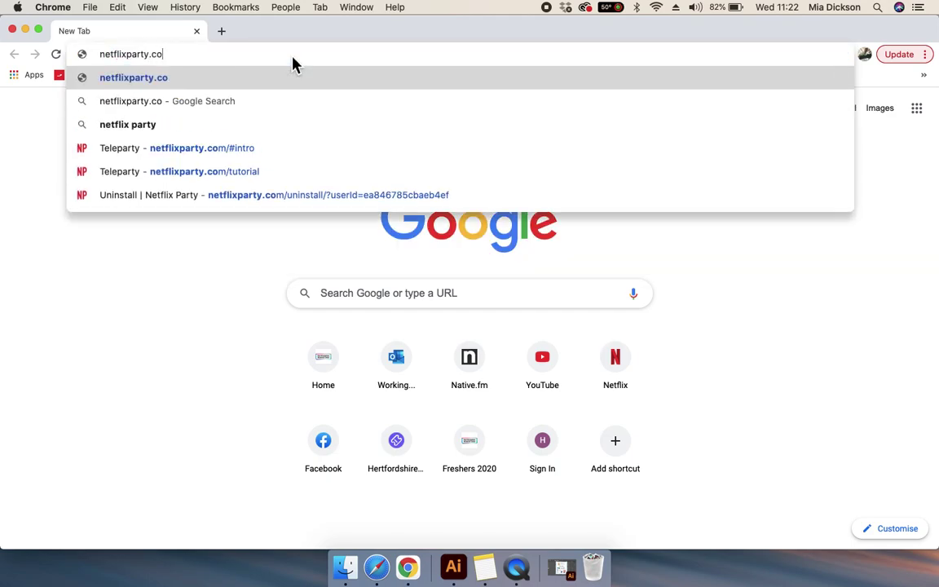
type("m")
key("Return")
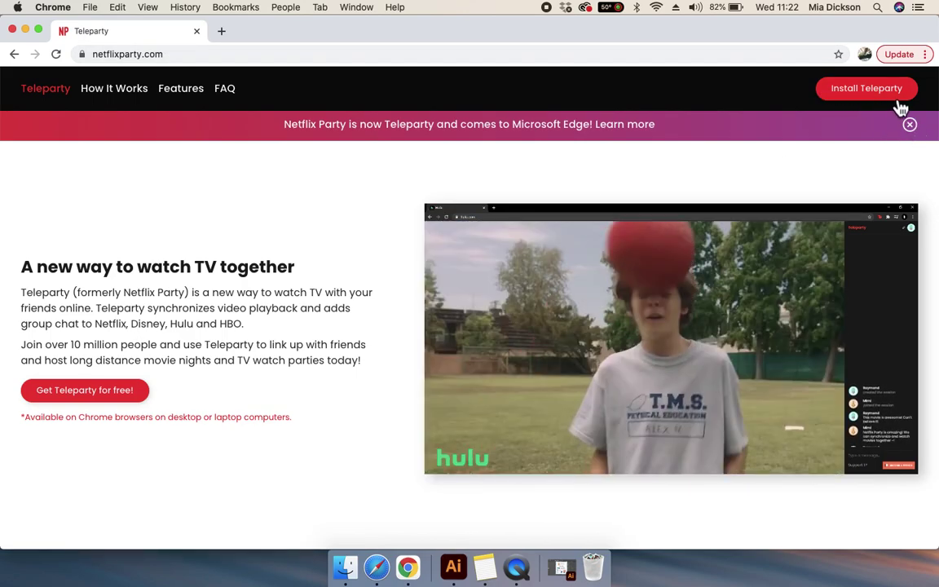
left_click(870, 95)
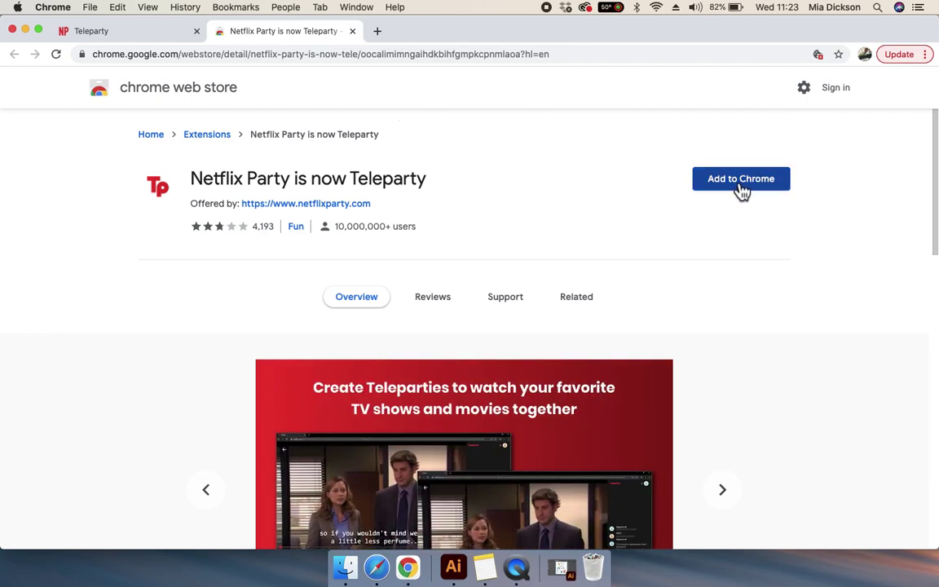
- Add the Teleparty extension to Chrome and confirm the installation
left_click(741, 188)
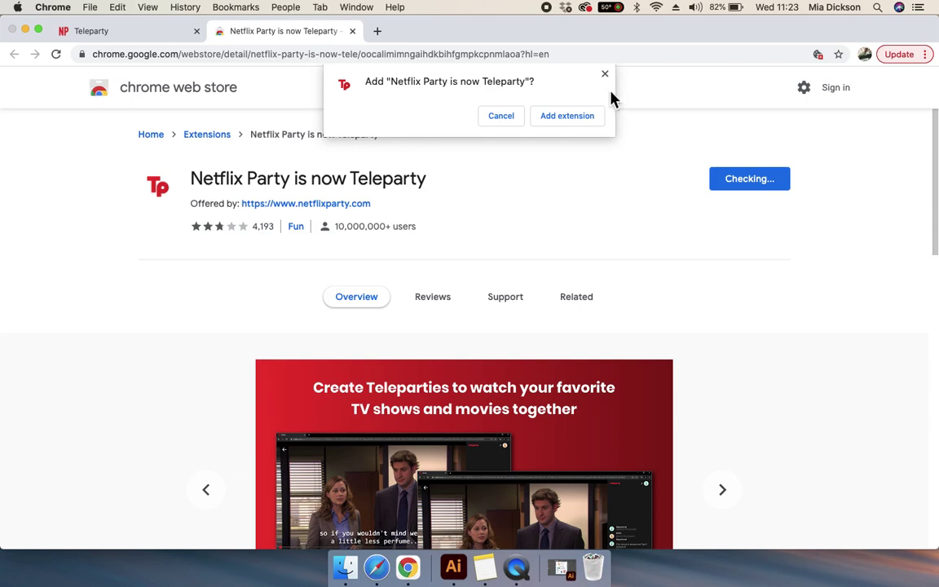
left_click(574, 119)
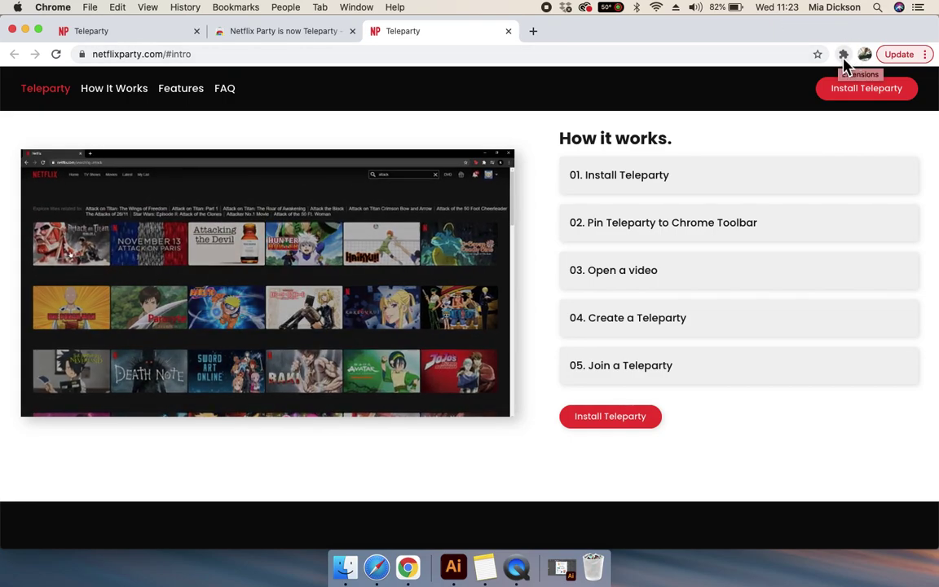
left_click(844, 54)
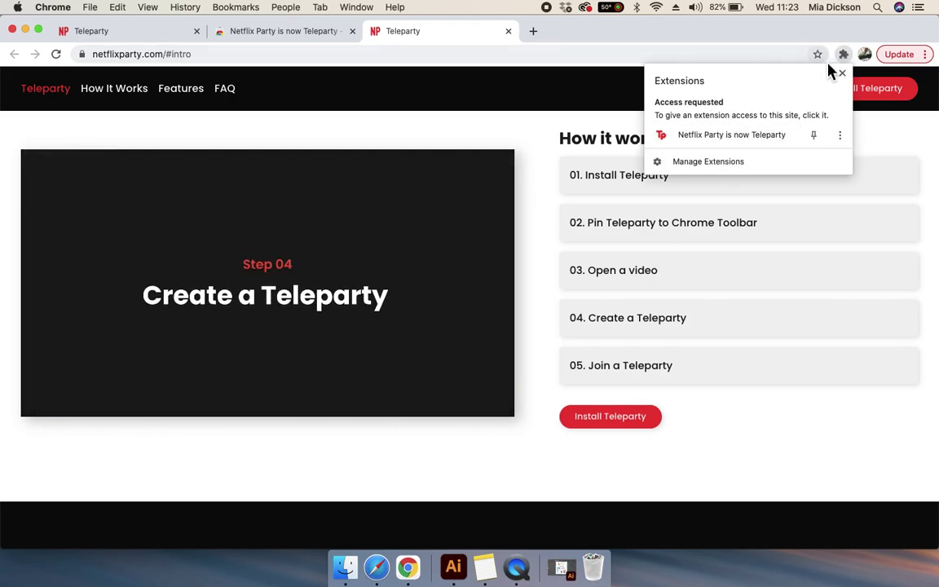
left_click(844, 57)
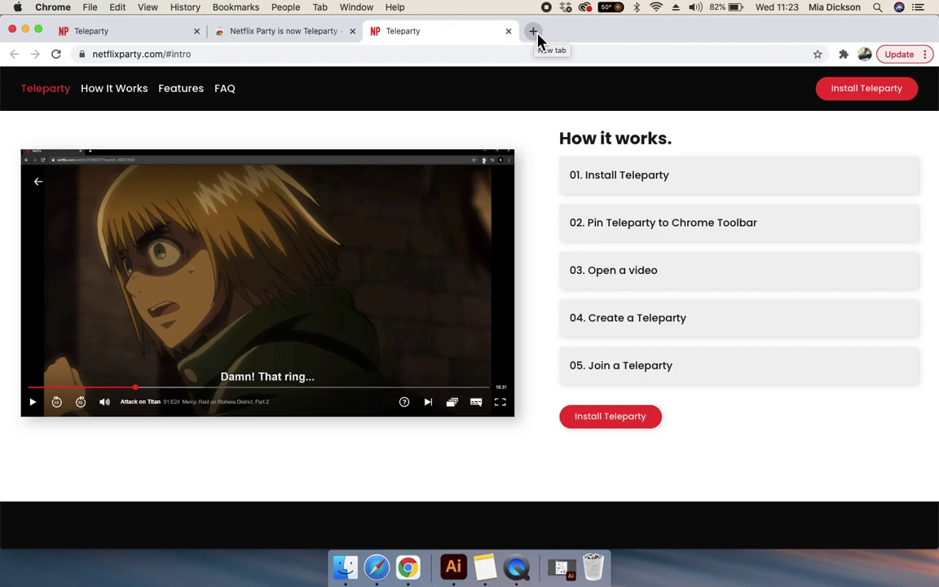
- Copy the Teleparty invite link from Notes and load it in Chrome to play Scarface
left_click(484, 569)
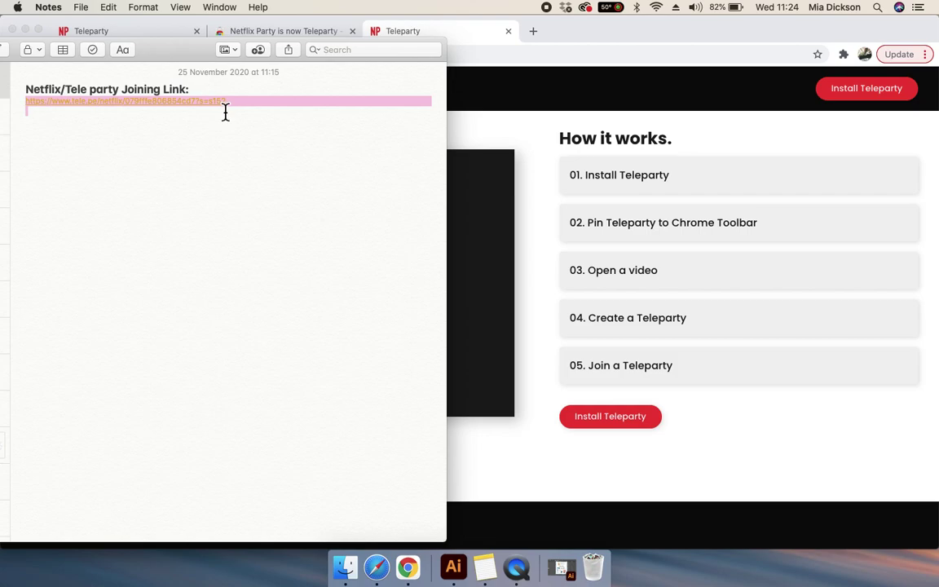
key("super+c")
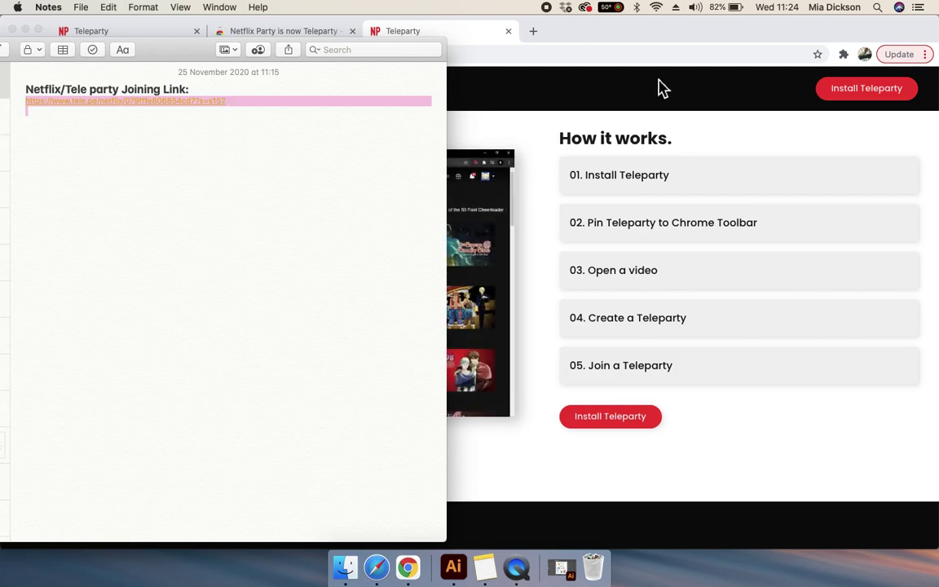
left_click(640, 118)
left_click(300, 53)
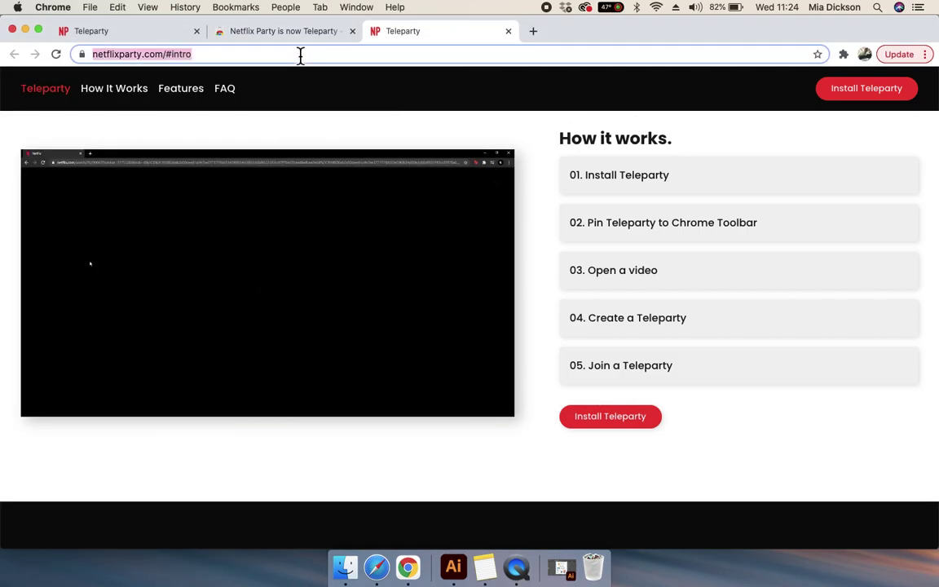
key("super+v")
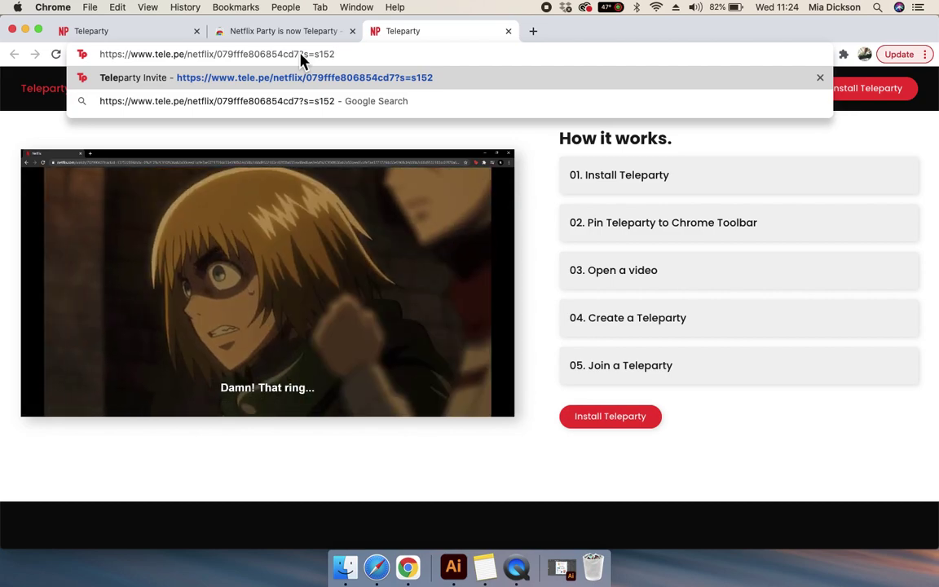
key("Return")
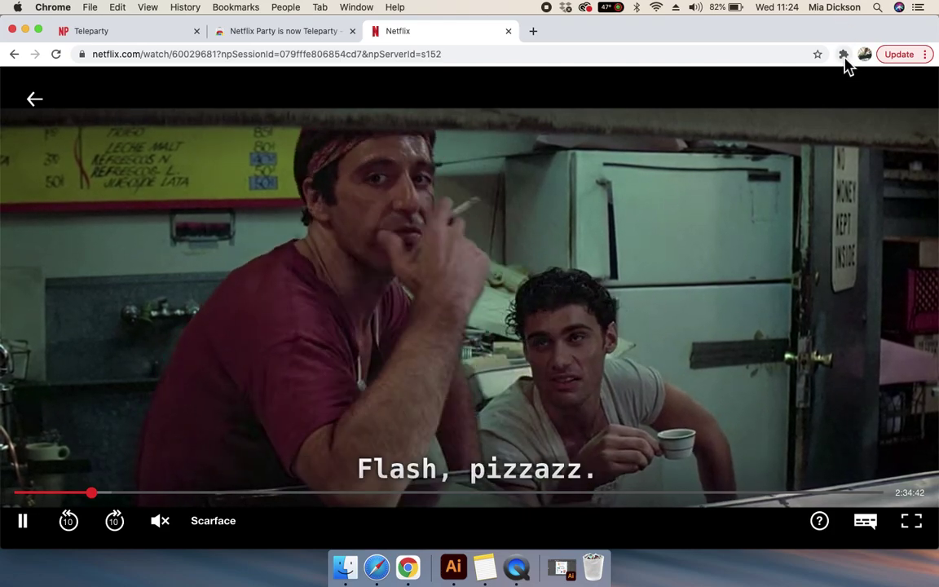
left_click(845, 57)
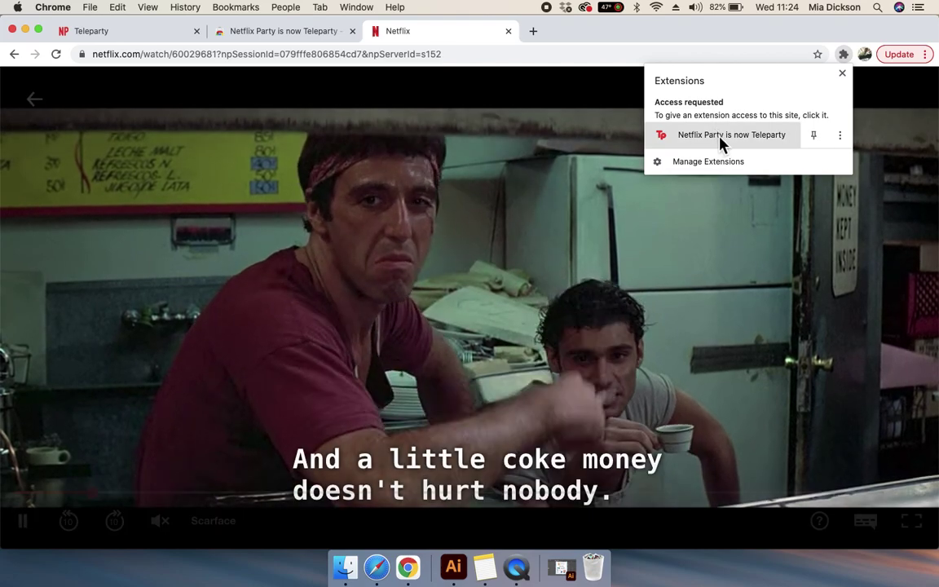
- Grant Teleparty access to Netflix and start a party for Scarface
left_click(845, 55)
left_click(732, 135)
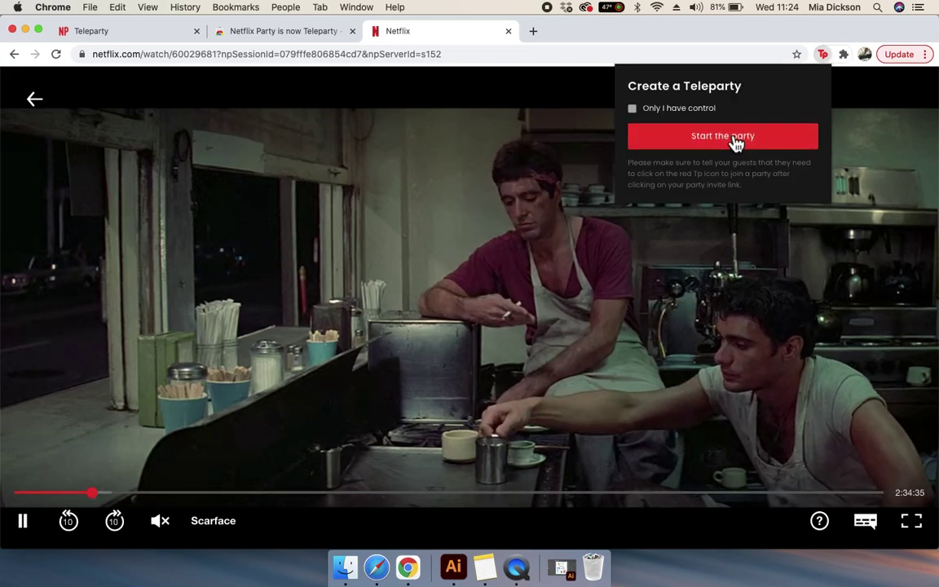
left_click(734, 141)
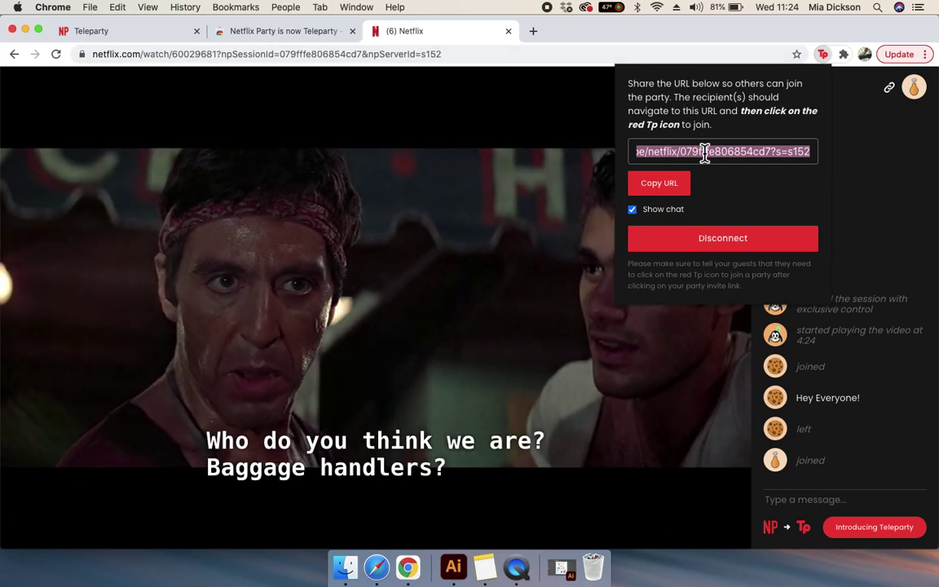
- Copy the full party invite link and close the share popup
key("super+c")
left_click(675, 151)
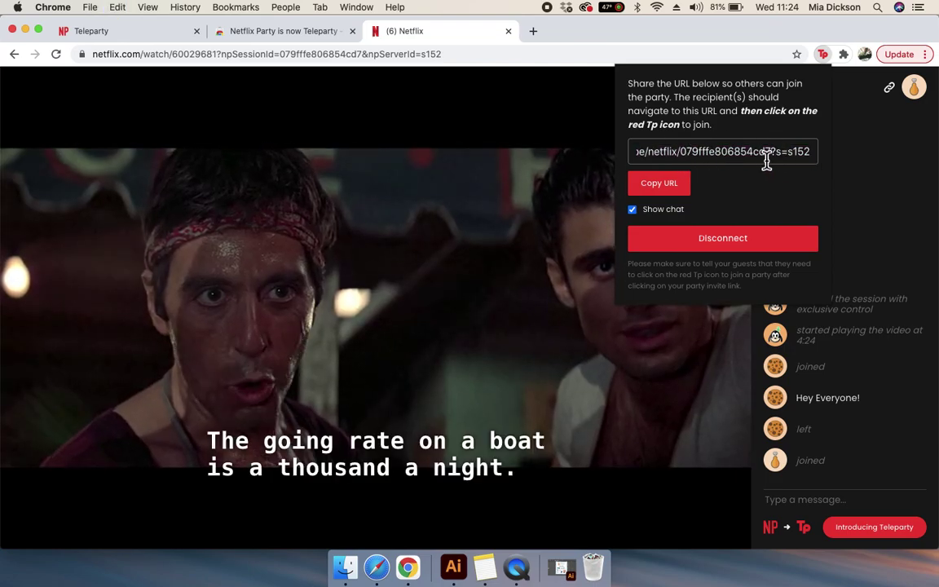
left_click(677, 188)
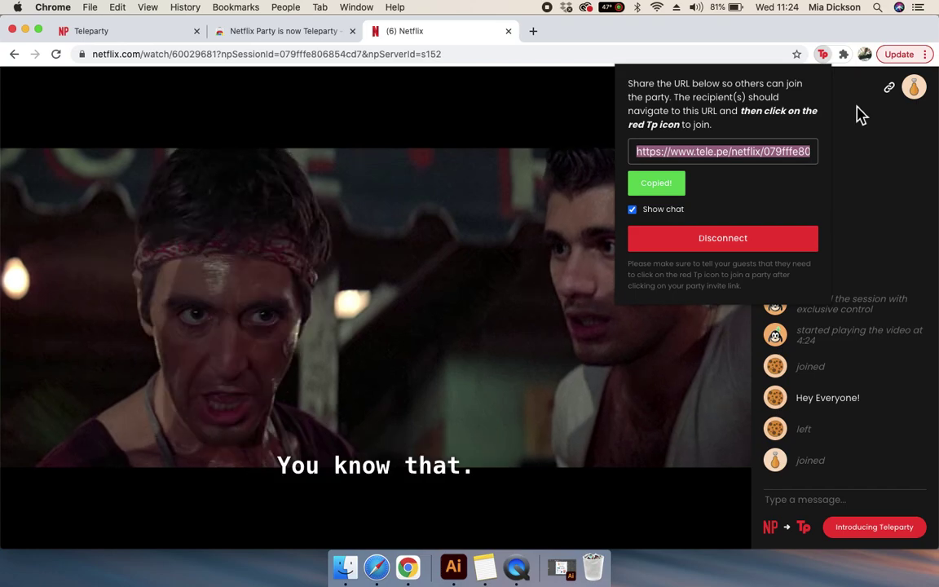
left_click(29, 247)
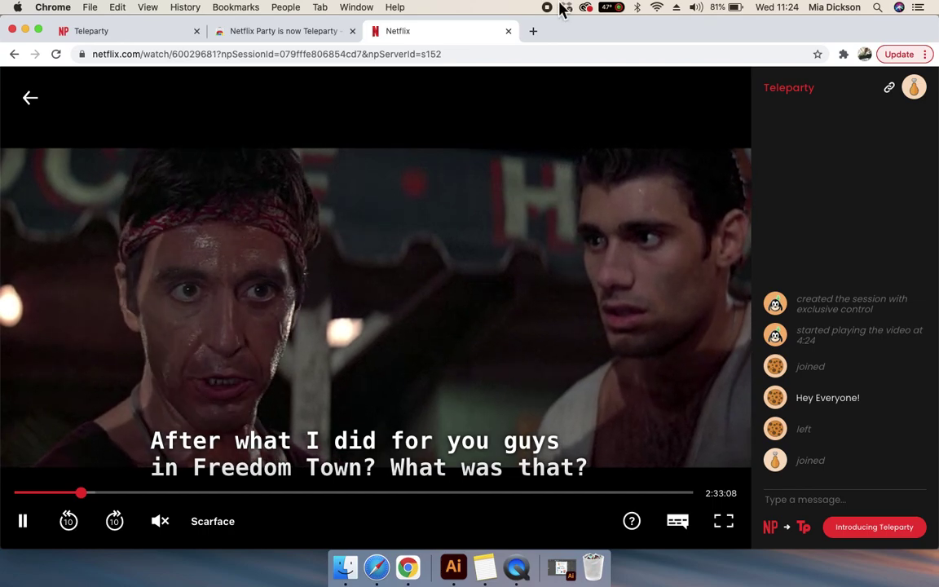
- Leave Scarface playback and close its details to return to the Netflix browse page
left_click(33, 100)
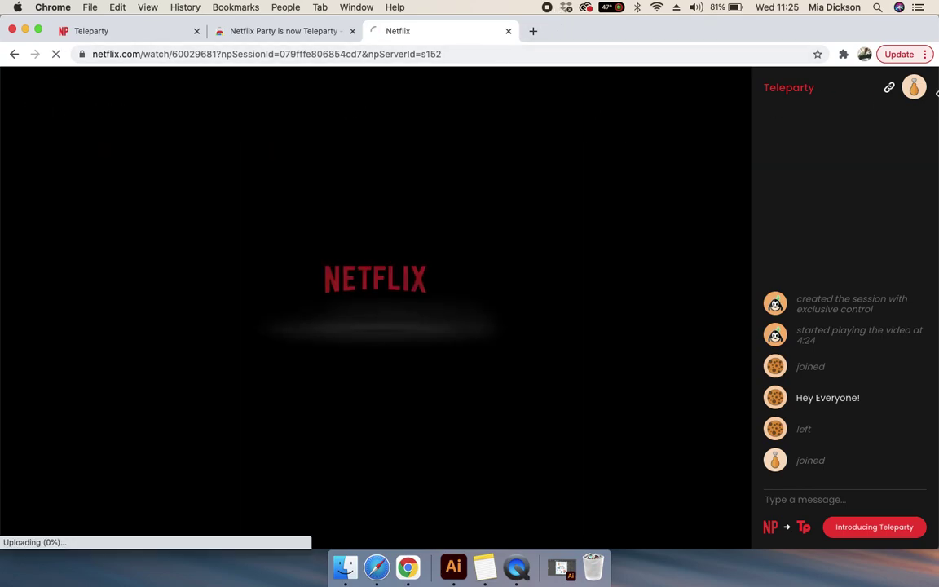
left_click(844, 55)
left_click(843, 72)
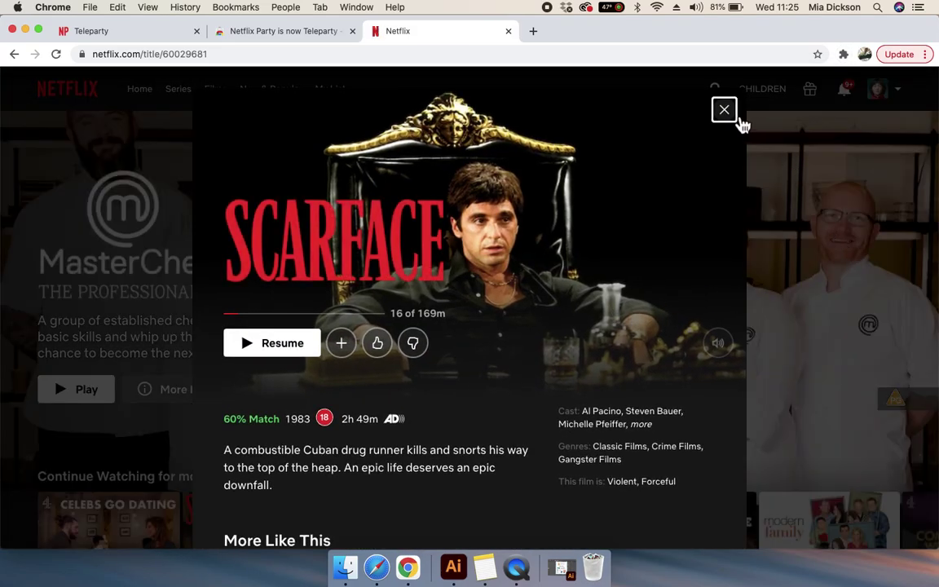
left_click(725, 110)
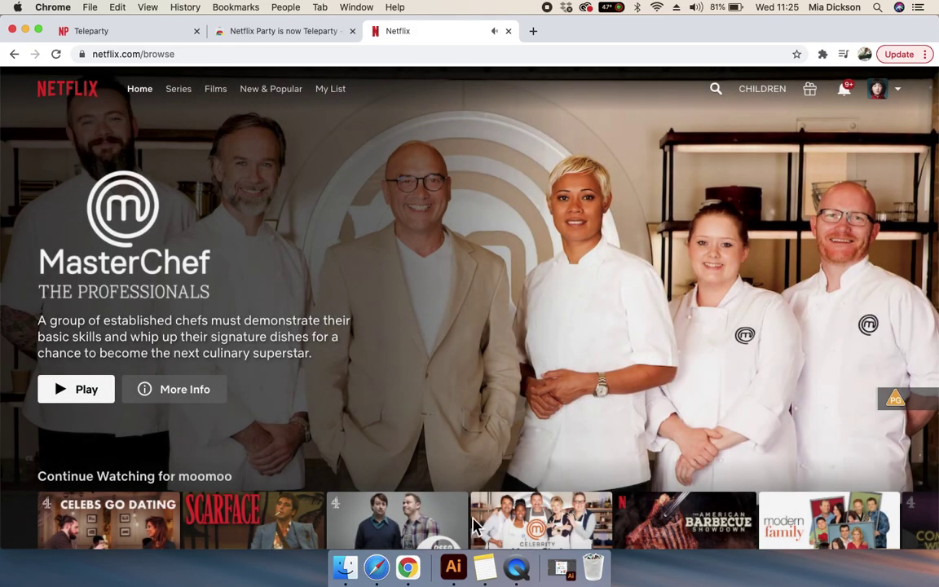
- Resume Peep Show S3:E6 "Quantocking" and bring up Teleparty's create-party options
left_click(432, 514)
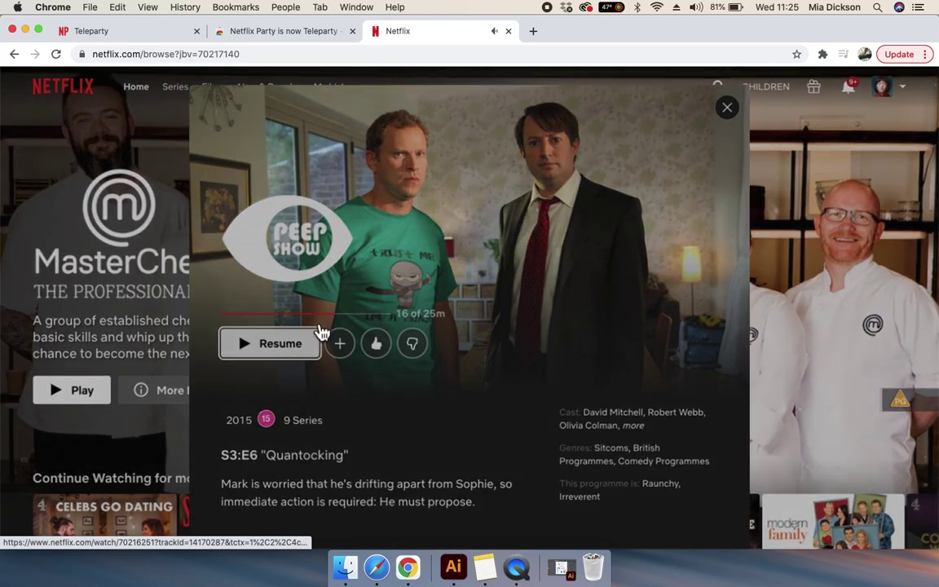
left_click(322, 334)
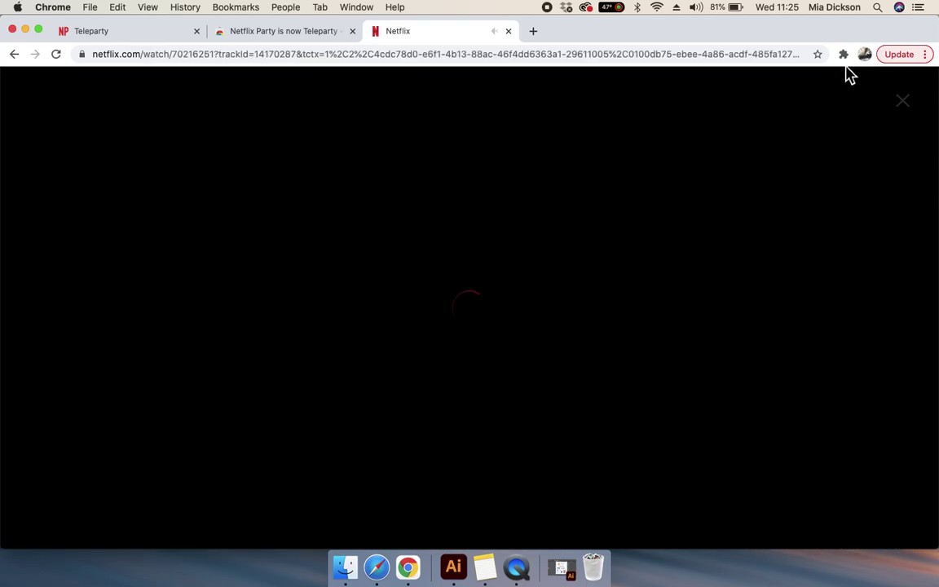
left_click(844, 55)
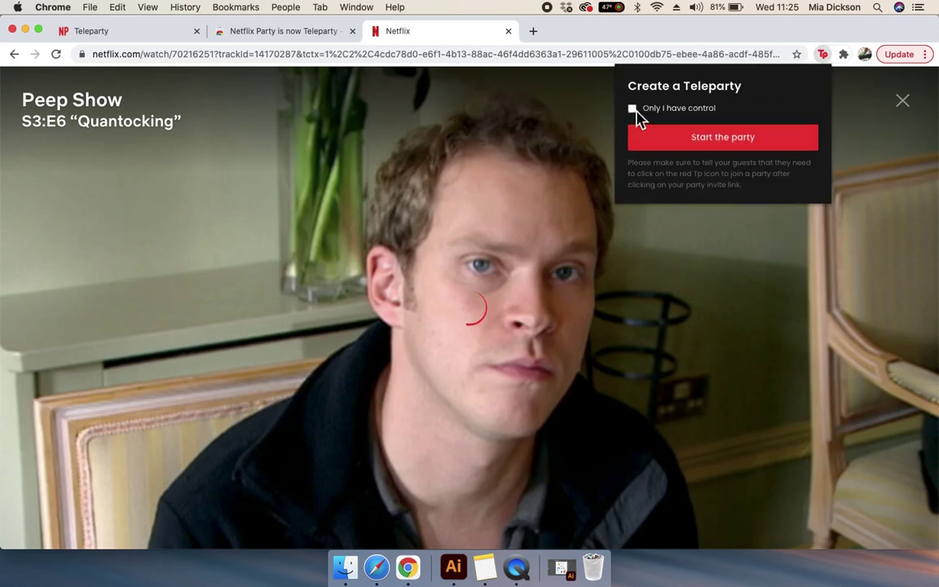
- Start the Peep Show Teleparty with "Only I have control" enabled
left_click(634, 111)
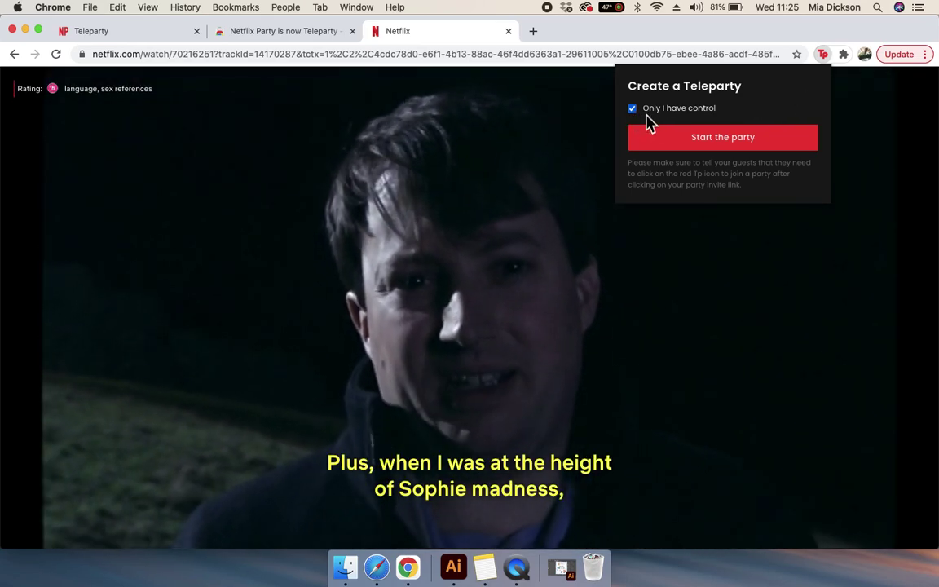
left_click(728, 151)
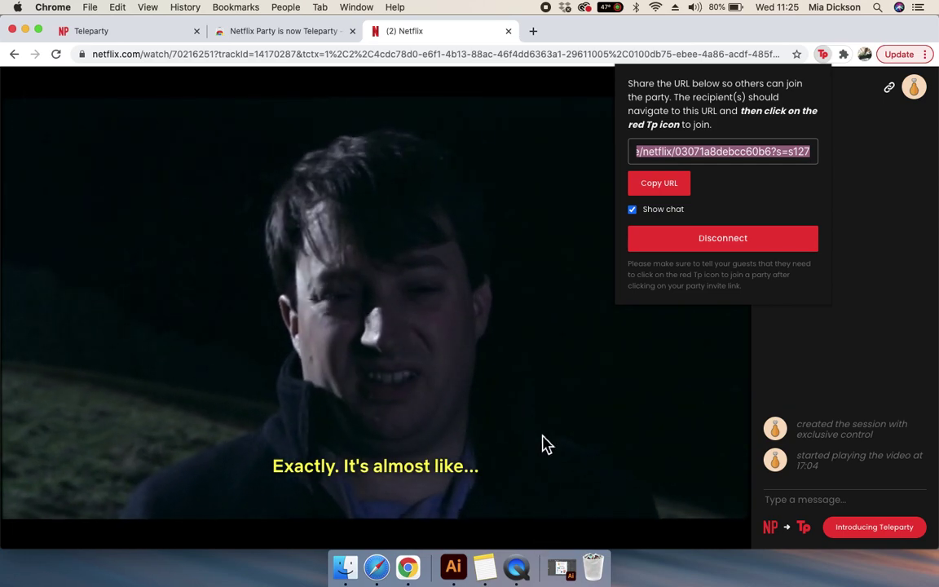
left_click(519, 569)
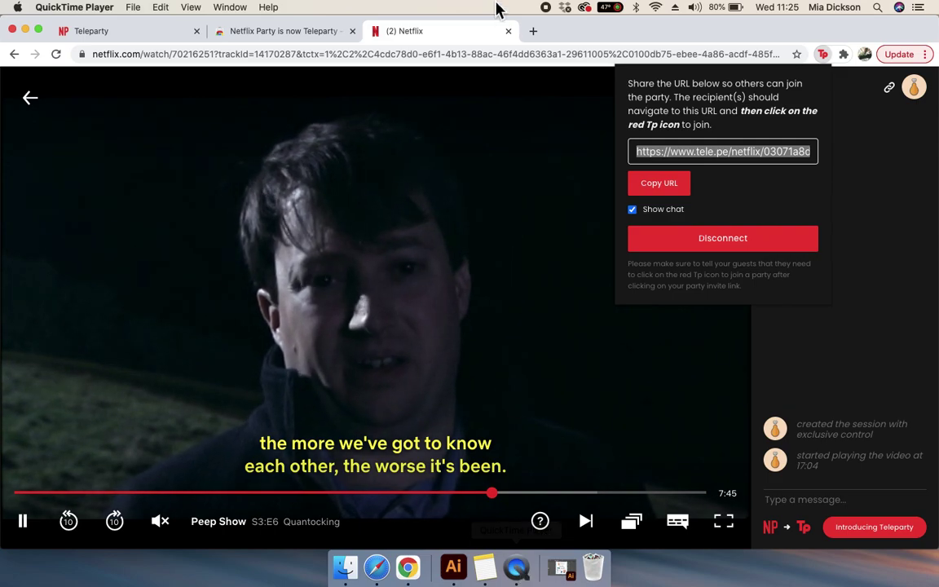